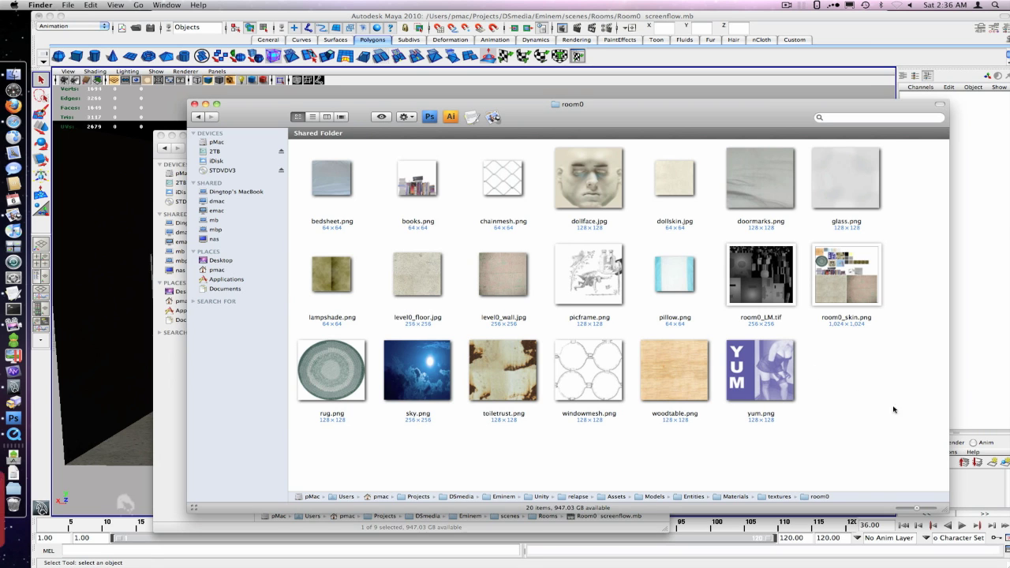
# Select and deselect the room0 texture files in Finder, then bring up room0_skin.png in Photoshop.
pyautogui.moveTo(894, 410); pyautogui.dragTo(288, 146)
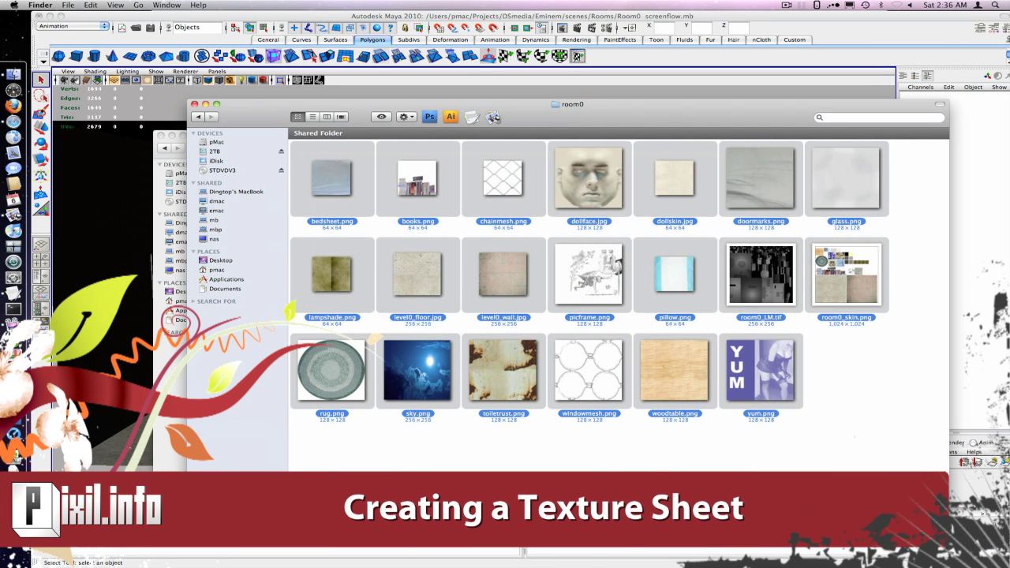
pyautogui.press('super+alt+a')
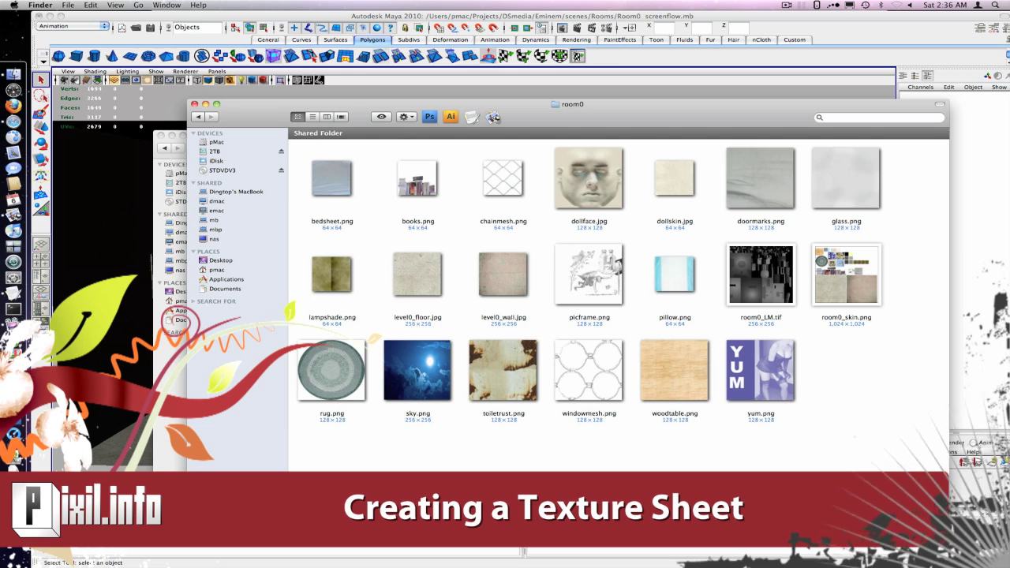
pyautogui.press('super+Tab')
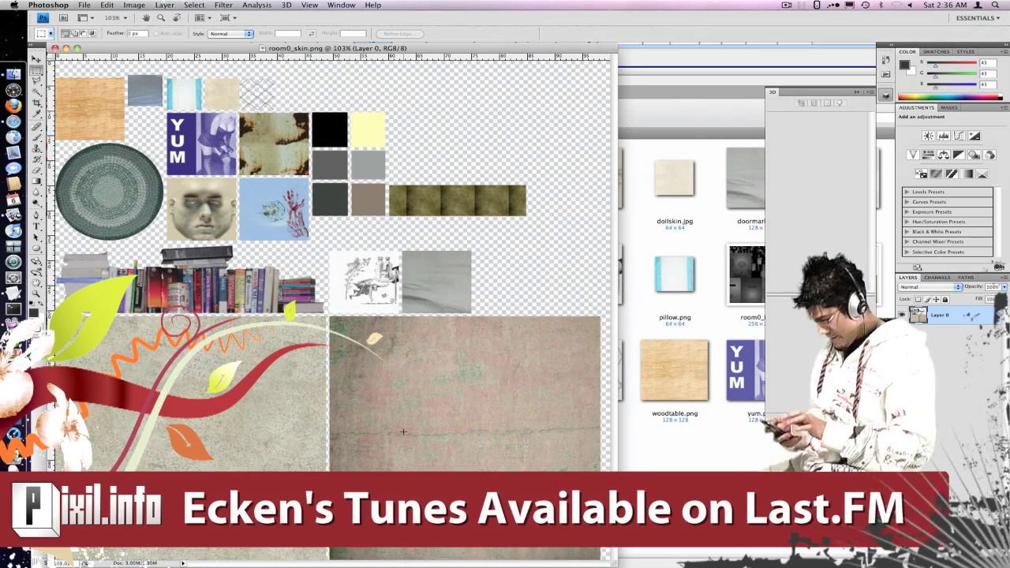
# Check in Image Size that room0_skin.png is 1024×1024, leaving it unchanged.
pyautogui.press('super+alt+i')
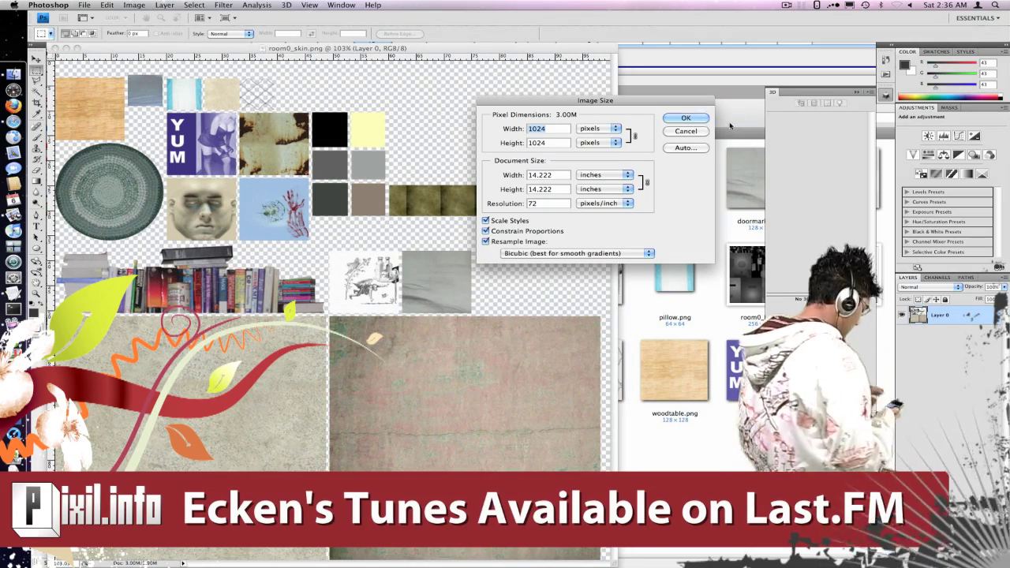
pyautogui.moveTo(702, 104); pyautogui.dragTo(702, 132)
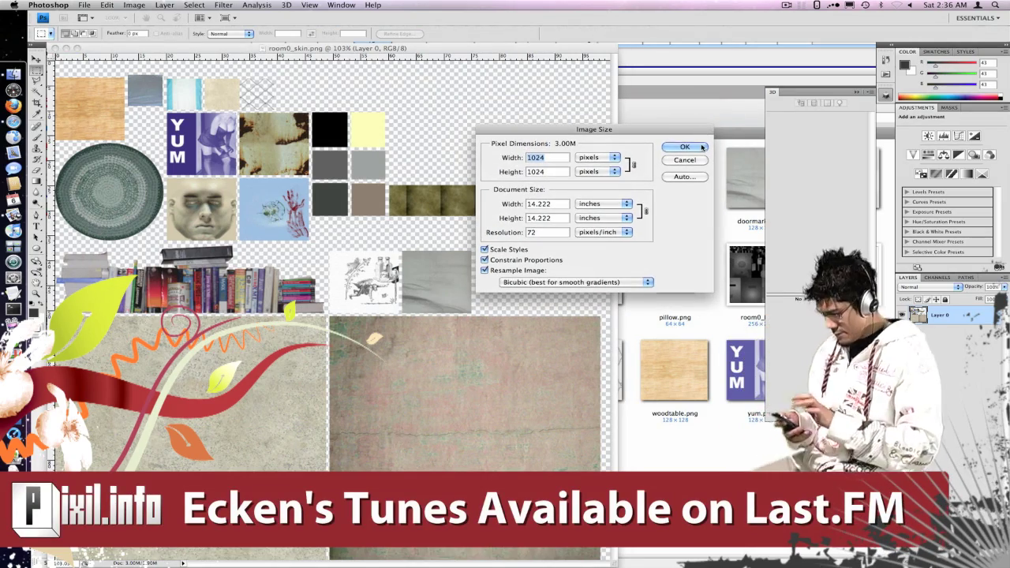
pyautogui.click(702, 158)
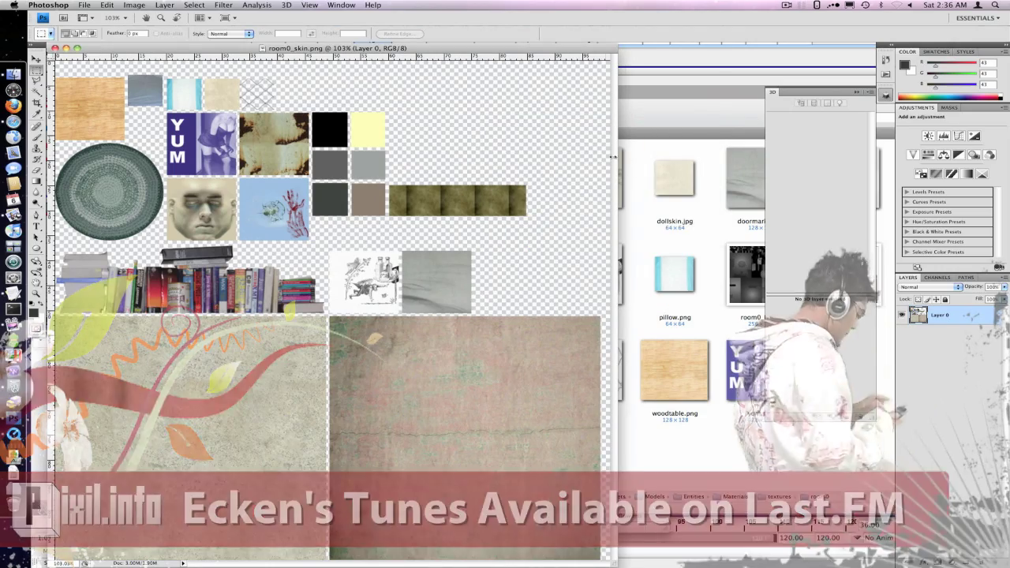
# Zoom in on the sheet's plain grey colour swatches.
pyautogui.press('z')
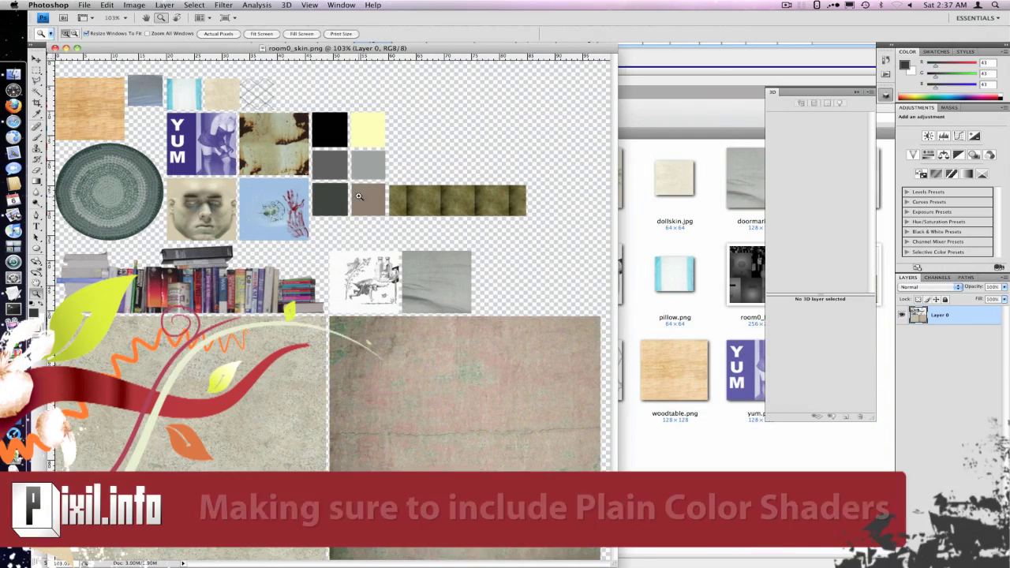
pyautogui.click(363, 190)
pyautogui.moveTo(363, 190); pyautogui.dragTo(375, 274)
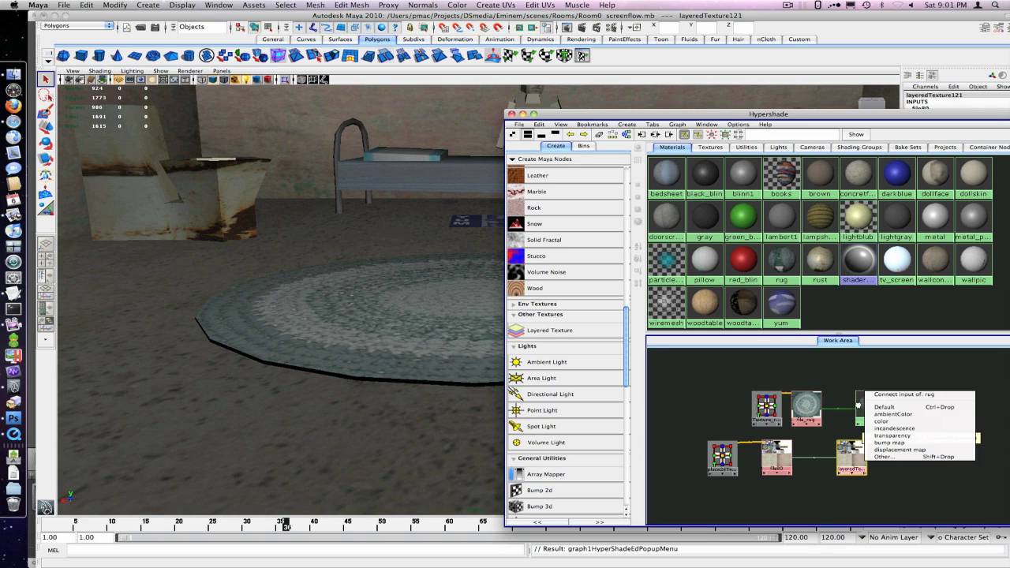
# Connect the layered texture to rug.color, fit the rug UVs over the round rug image, and raise the point light.
pyautogui.click(882, 421)
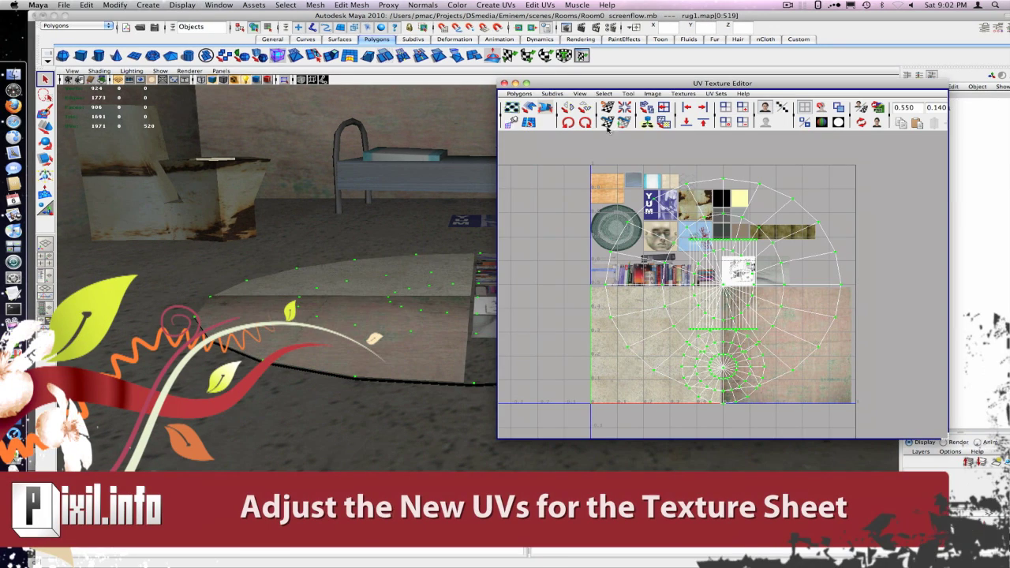
pyautogui.moveTo(726, 293); pyautogui.dragTo(619, 230)
pyautogui.scroll(3, 619, 231)
pyautogui.moveTo(738, 170); pyautogui.dragTo(755, 167)
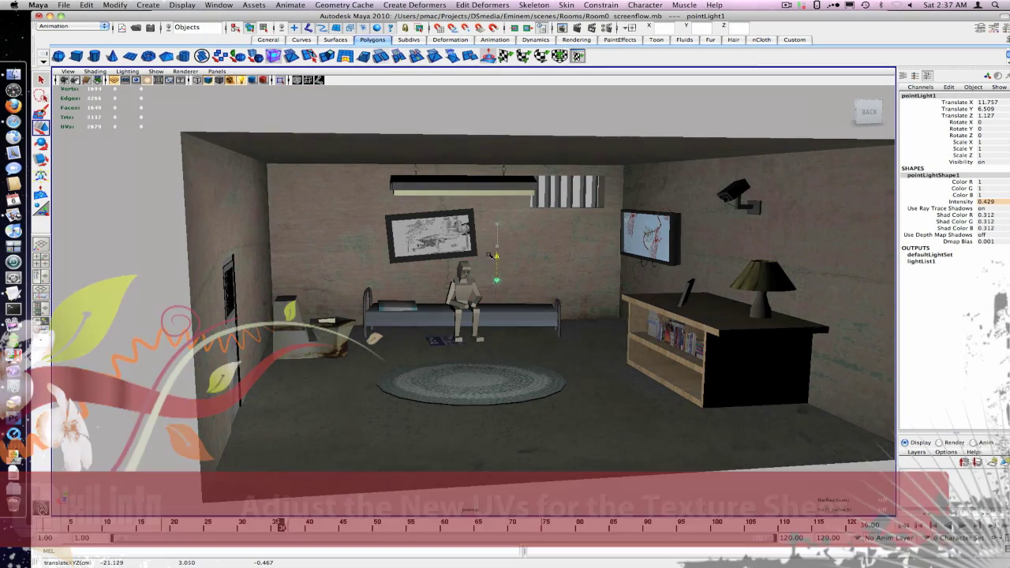
pyautogui.moveTo(491, 255); pyautogui.dragTo(488, 222)
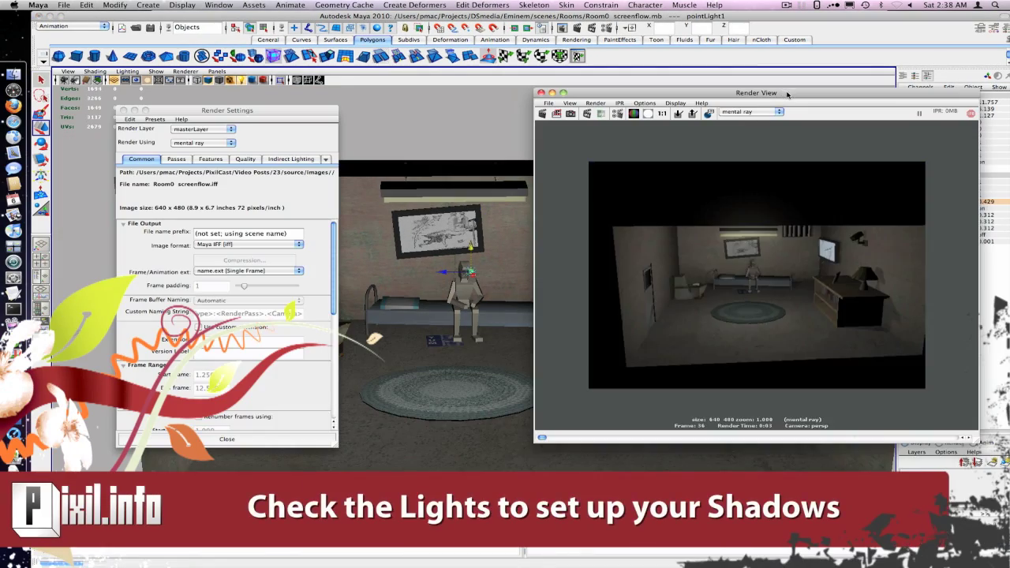
# Inspect the test render of the lit room by zooming and panning in Render View.
pyautogui.moveTo(767, 100); pyautogui.dragTo(720, 99)
pyautogui.keyDown('alt'); pyautogui.moveTo(703, 291); pyautogui.dragTo(891, 336, button='right'); pyautogui.keyUp('alt')
pyautogui.keyDown('alt'); pyautogui.moveTo(789, 361); pyautogui.dragTo(784, 336, button='middle'); pyautogui.keyUp('alt')
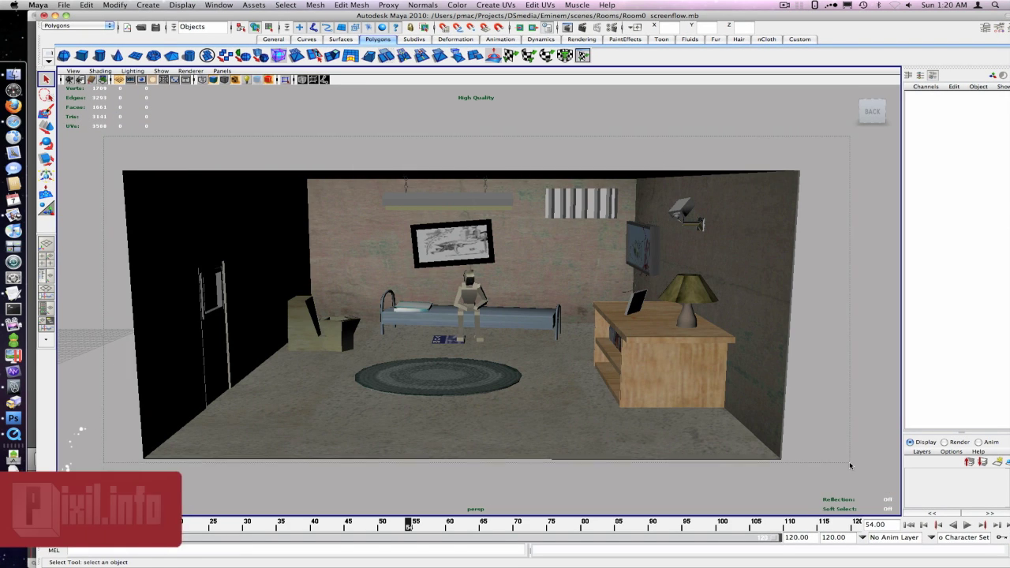
# Select the combined room mesh polySurface51 and check the Mesh menu.
pyautogui.click(556, 278)
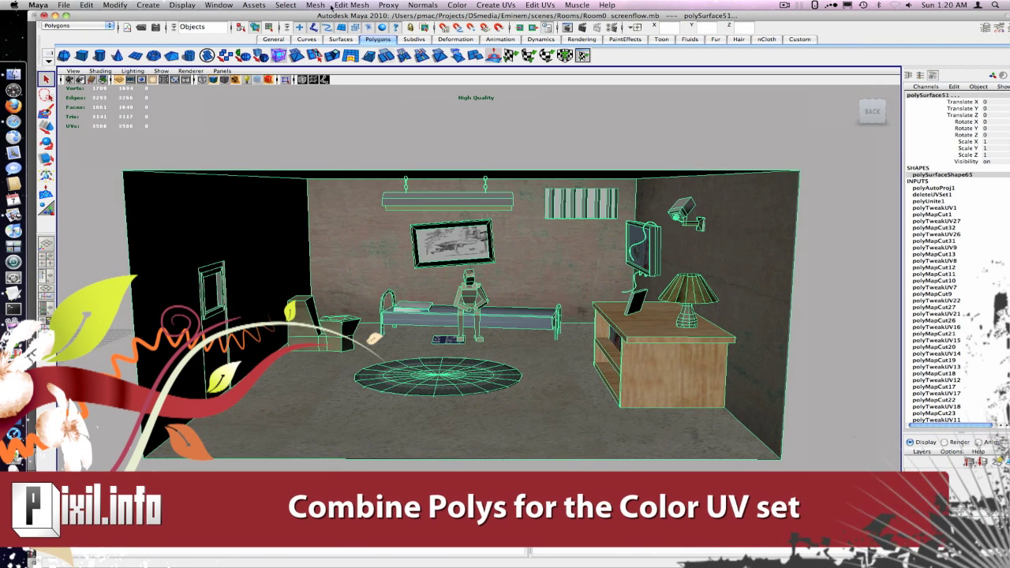
pyautogui.click(316, 5)
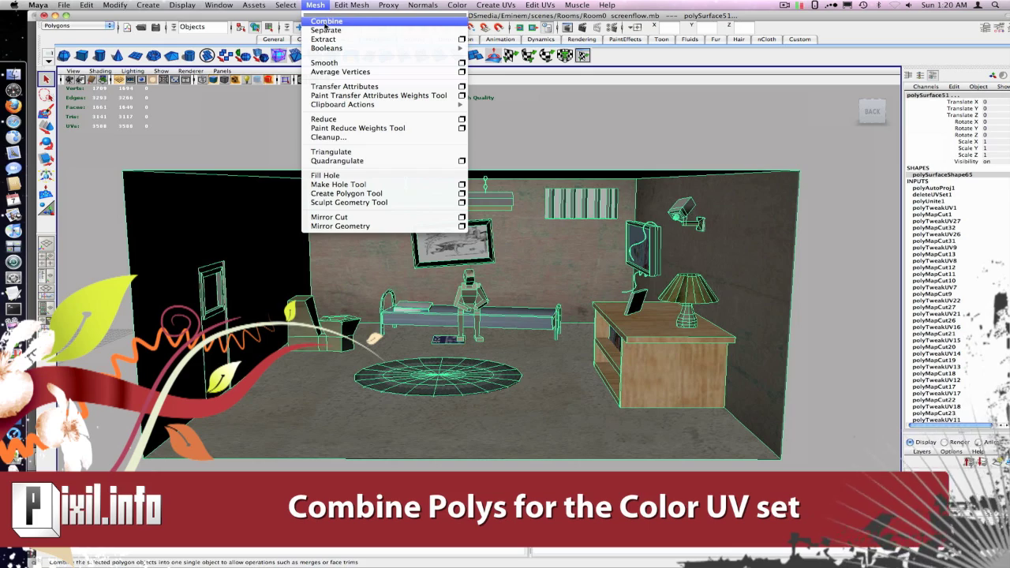
pyautogui.click(241, 82)
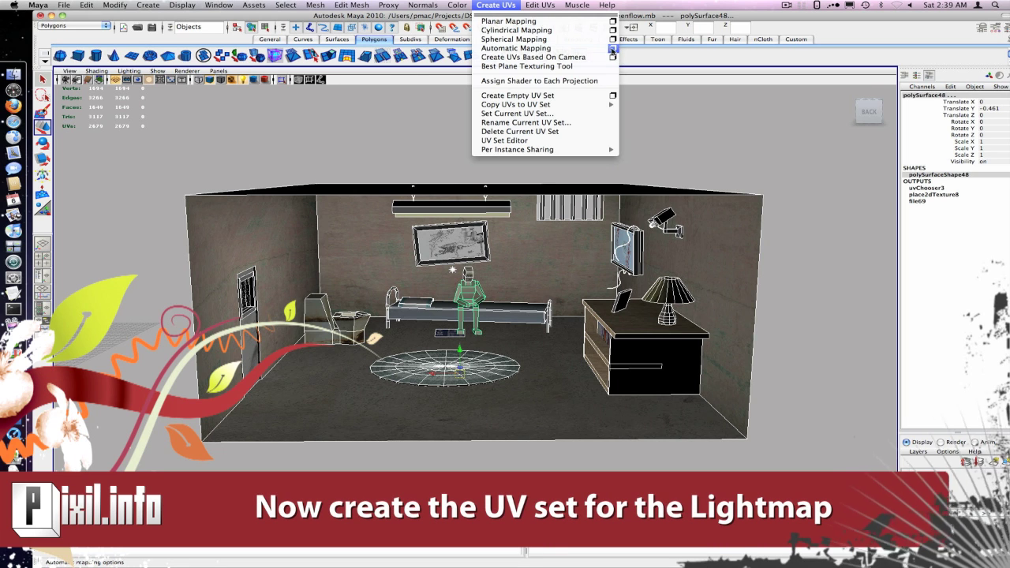
# Automatic-map the room with 6 planes and 256 Map spacing into a new UV set named 'lightmap'.
pyautogui.click(612, 48)
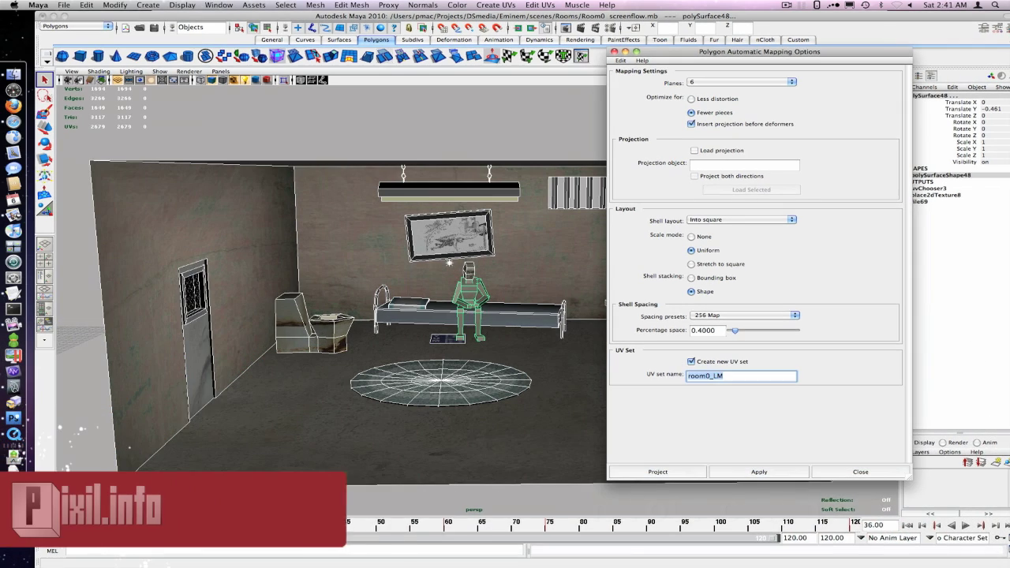
pyautogui.write('lightmap')
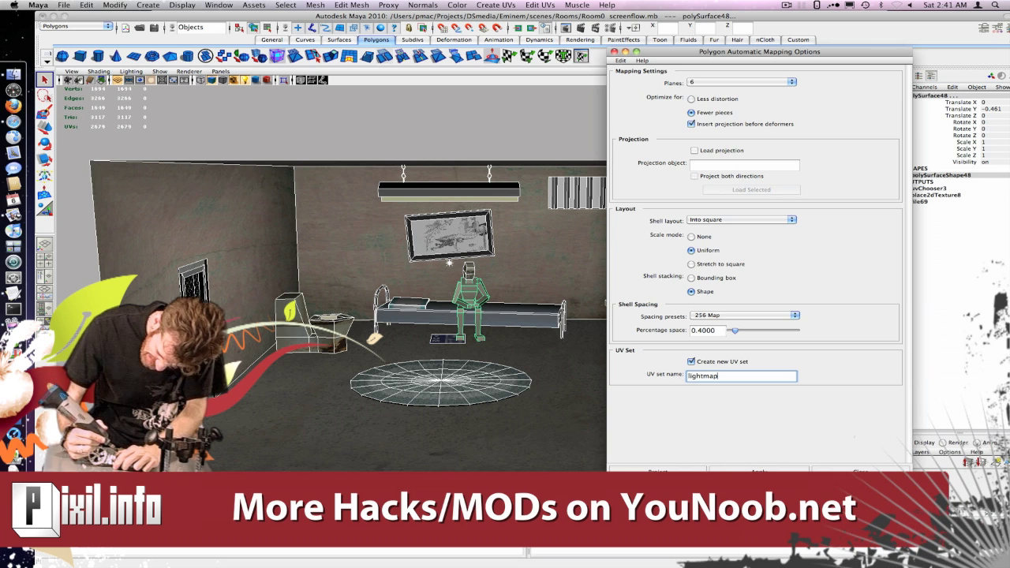
pyautogui.click(733, 473)
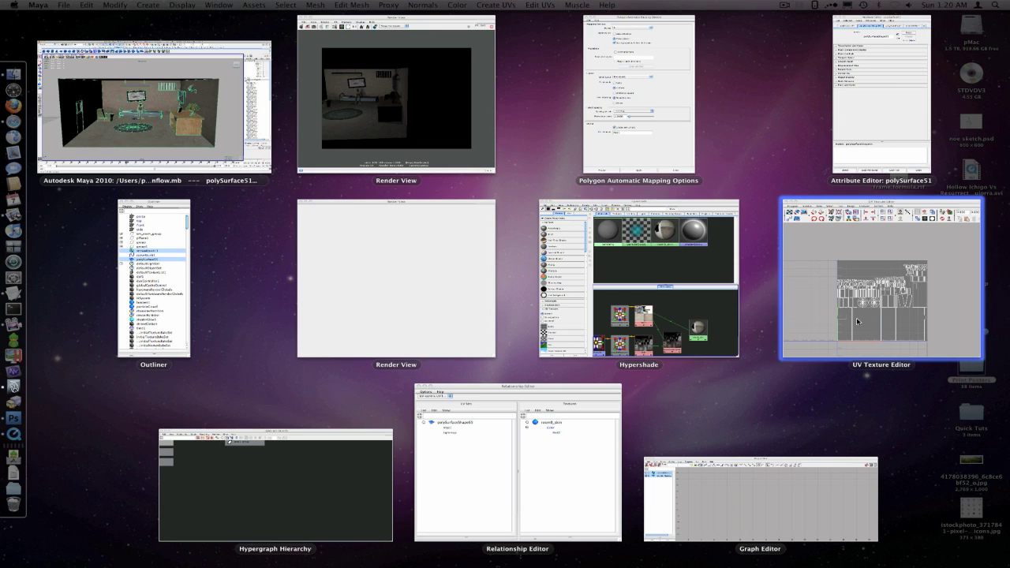
# In the UV Texture Editor, compare the map1 texture-sheet layout with the lightmap UV set.
pyautogui.click(860, 322)
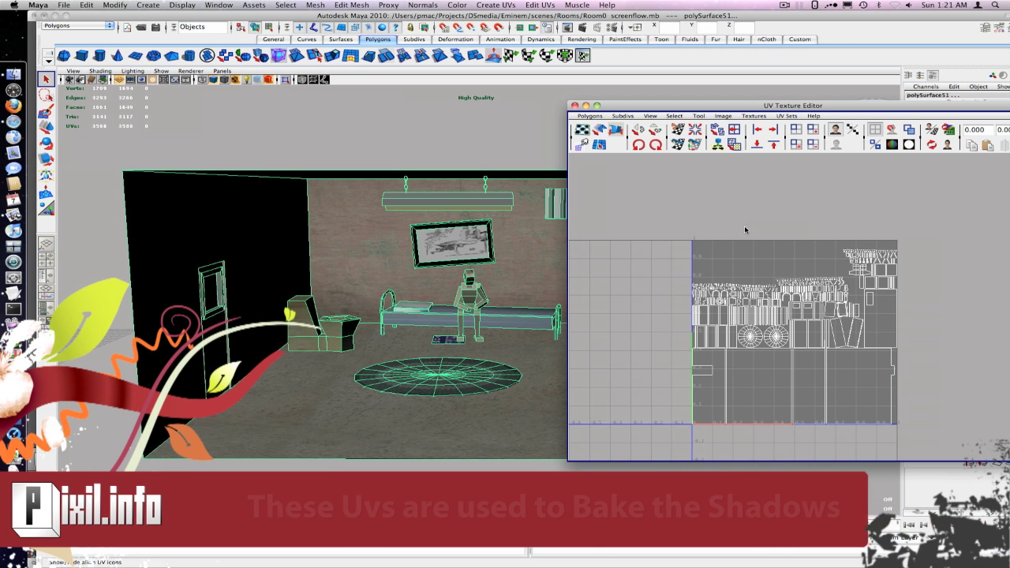
pyautogui.click(787, 116)
pyautogui.click(809, 128)
pyautogui.click(787, 117)
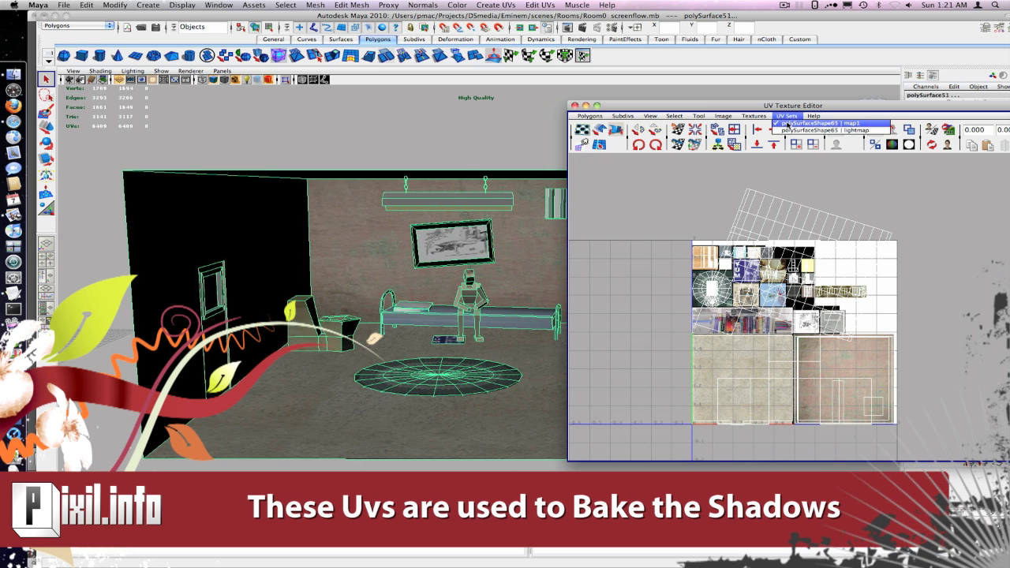
pyautogui.click(787, 129)
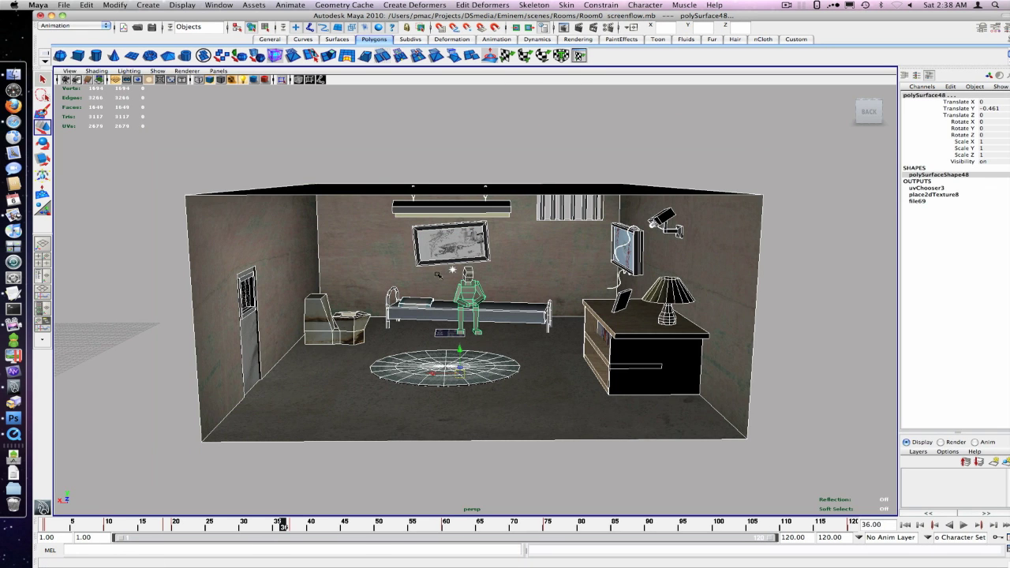
# Configure mental ray Batch Bake for Only light with shadows, 256×256, prefix room3lightmap, UV set room3LM.
pyautogui.press('F3')
pyautogui.click(457, 4)
pyautogui.moveTo(543, 48)
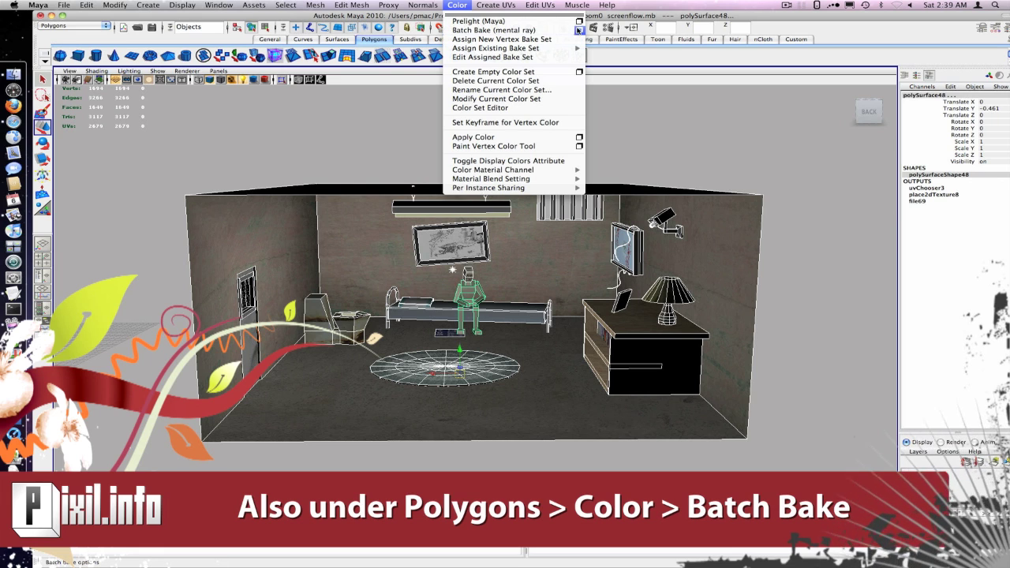
pyautogui.click(578, 30)
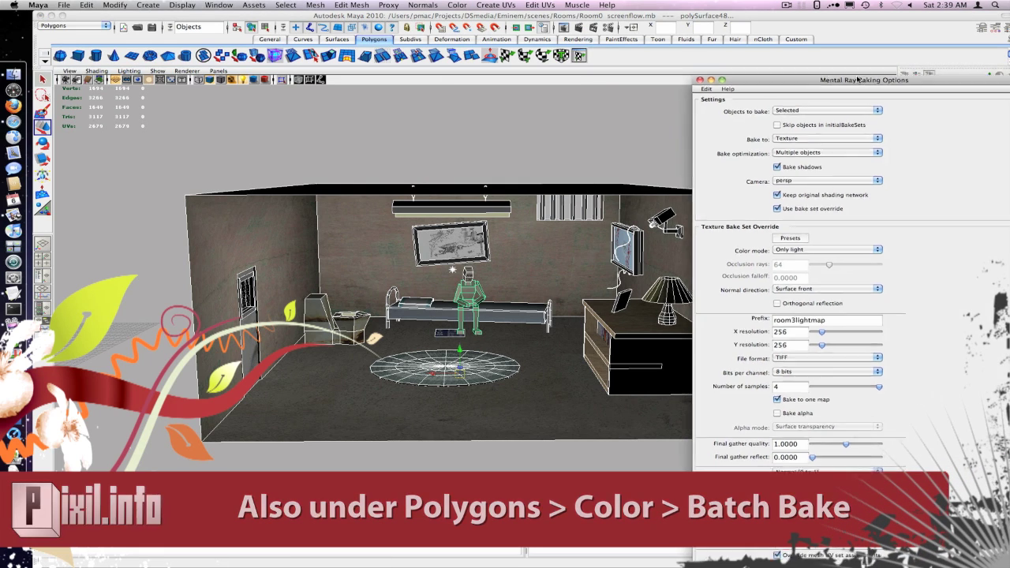
pyautogui.moveTo(869, 84); pyautogui.dragTo(776, 55)
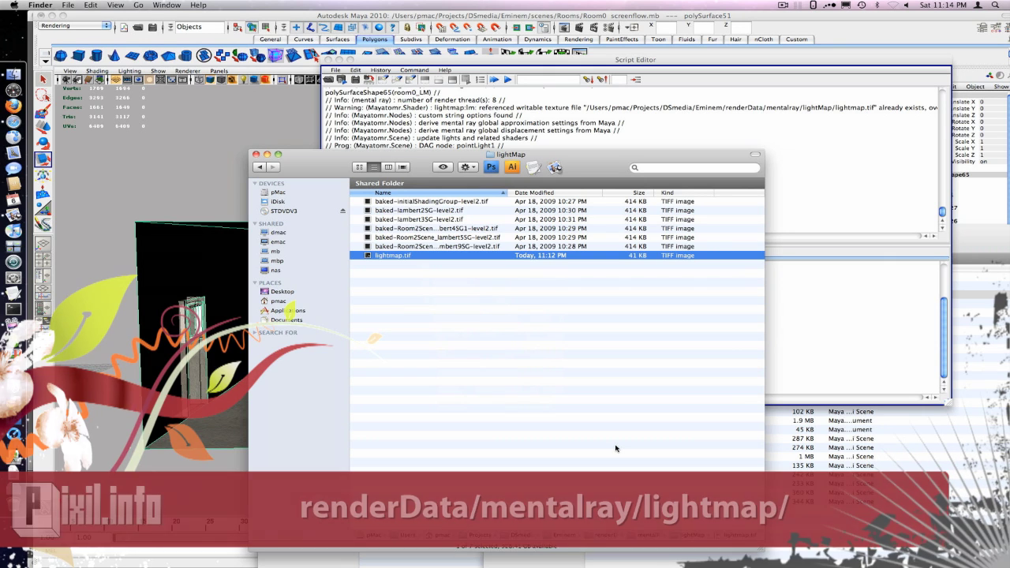
# Quick Look the baked lightmap.tif in the renderData/mentalray/lightMap folder.
pyautogui.press('space')
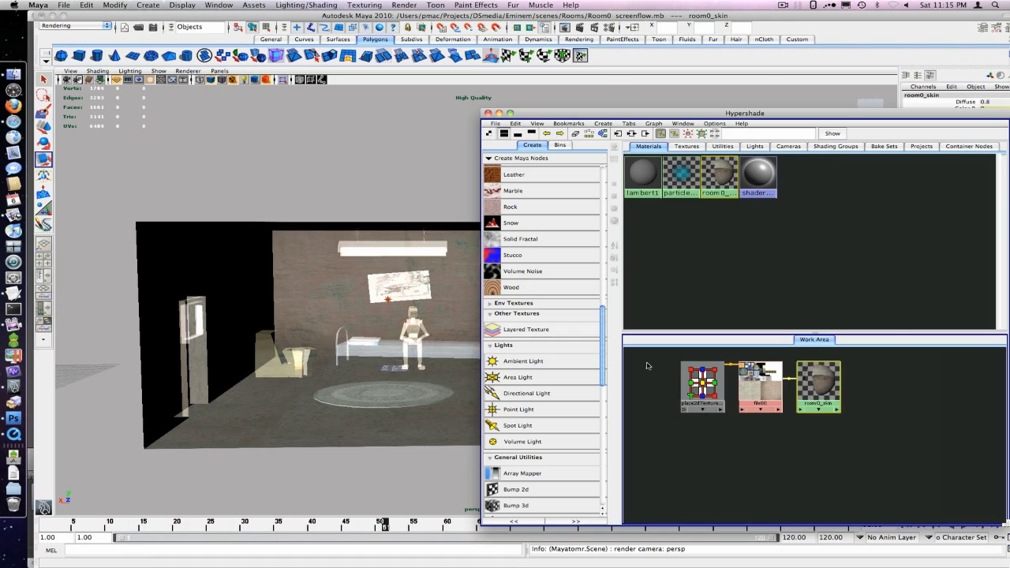
# Create a layered texture node below the room0_skin file node and open its attributes.
pyautogui.moveTo(740, 456); pyautogui.dragTo(740, 456, button='middle')
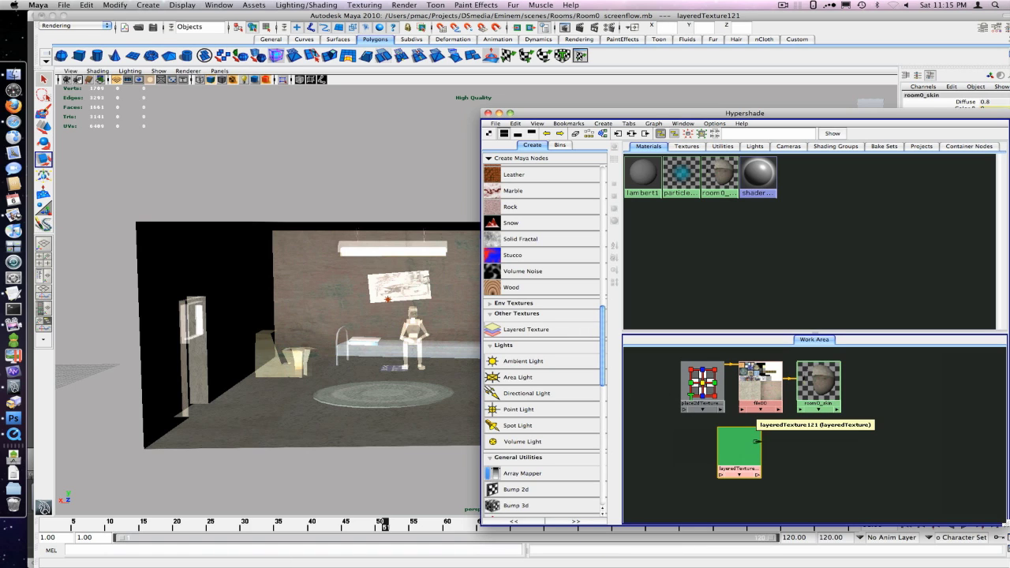
pyautogui.moveTo(747, 453); pyautogui.dragTo(762, 461)
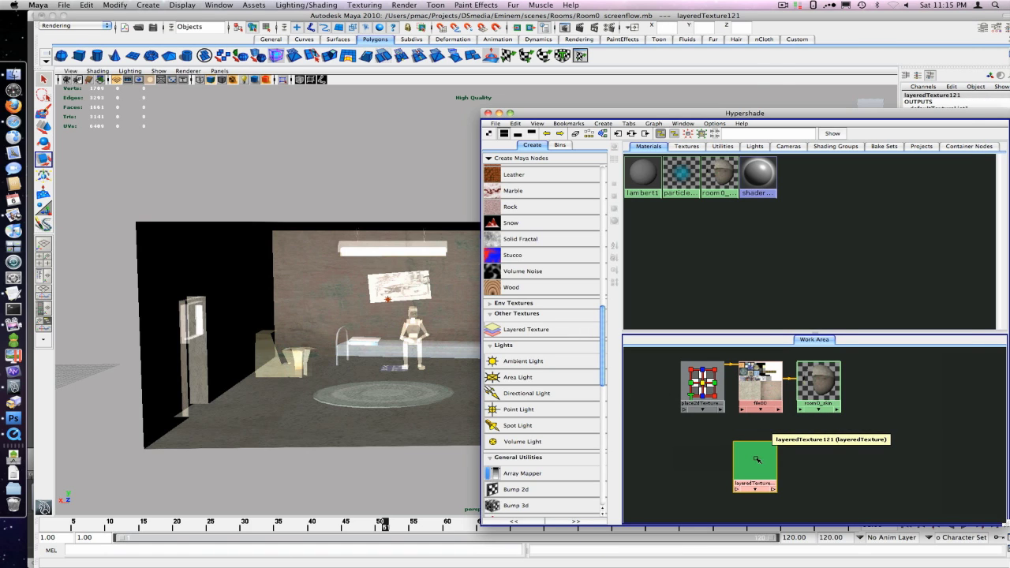
pyautogui.doubleClick(757, 459)
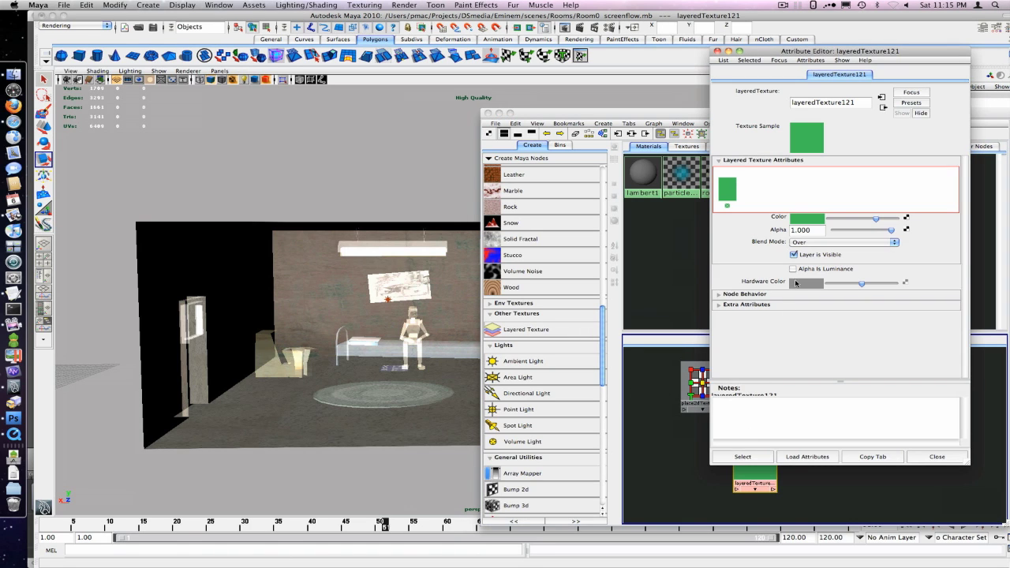
# Set the layered texture's blend mode to Multiply with file81 and file82 as layers.
pyautogui.click(883, 242)
pyautogui.click(853, 308)
pyautogui.click(906, 218)
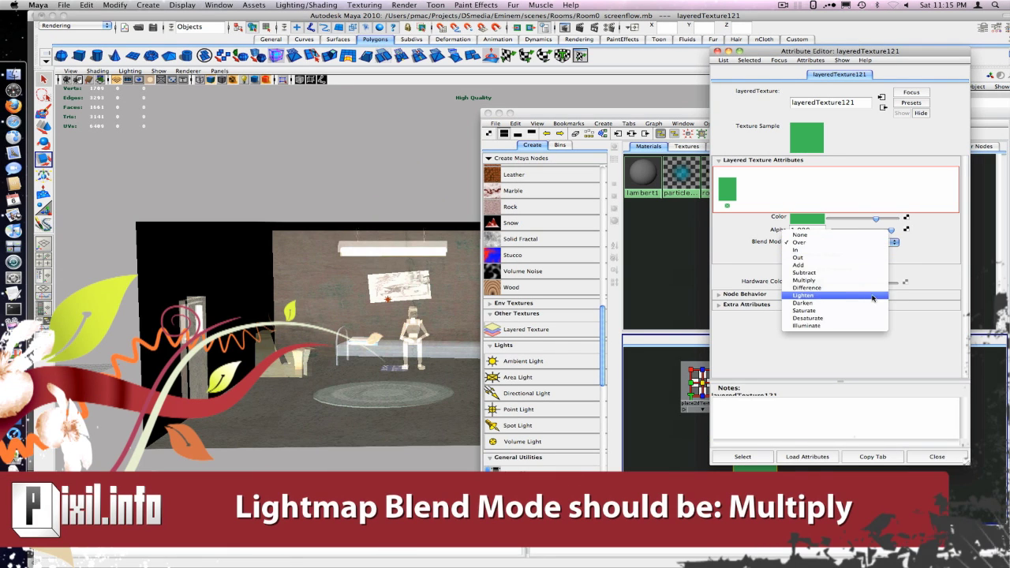
pyautogui.click(868, 281)
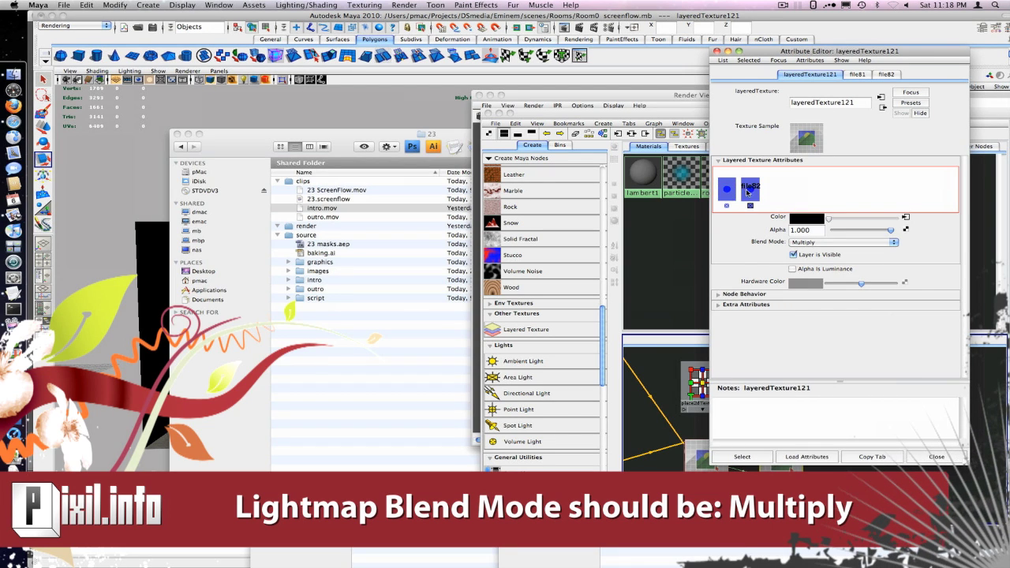
pyautogui.click(750, 189)
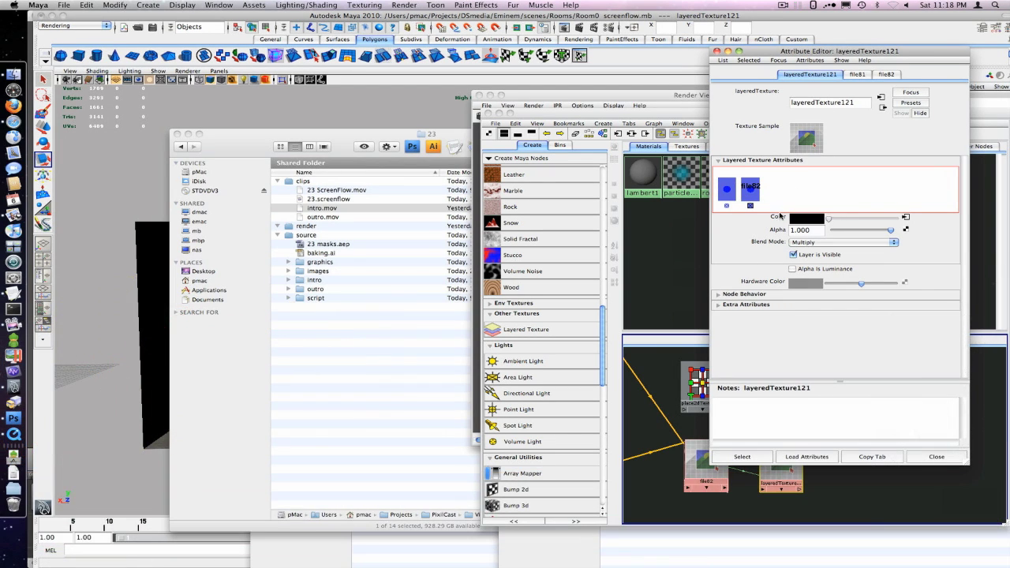
pyautogui.click(763, 471)
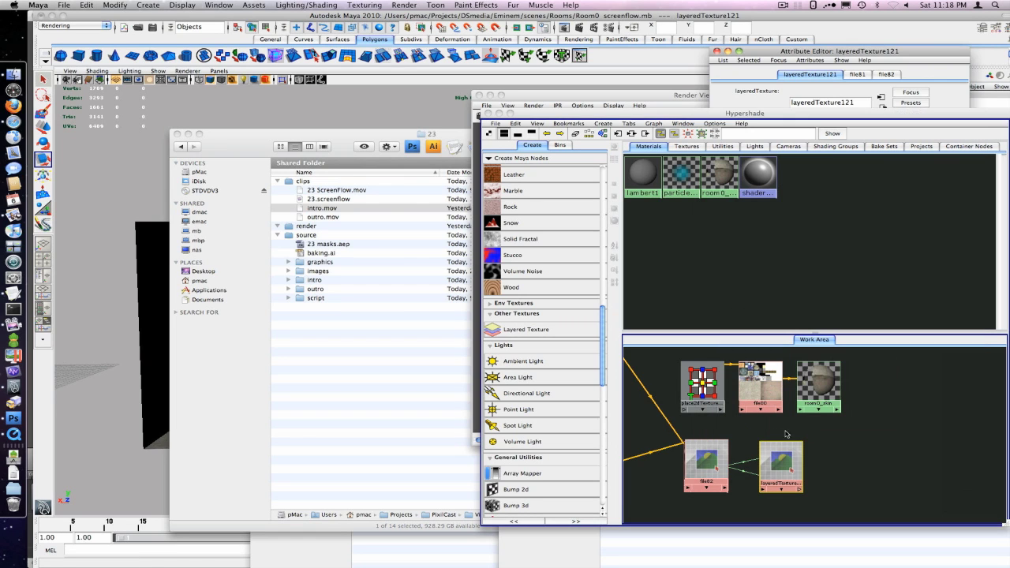
pyautogui.moveTo(804, 394); pyautogui.dragTo(843, 395, button='right')
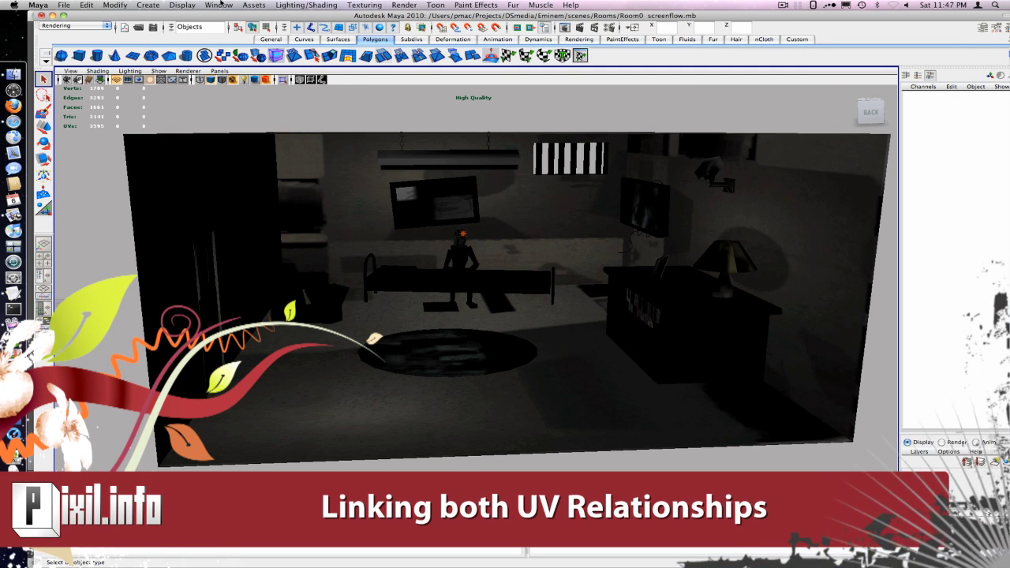
# Open the UV-Centric UV Linking editor under Window > Relationship Editors.
pyautogui.click(223, 5)
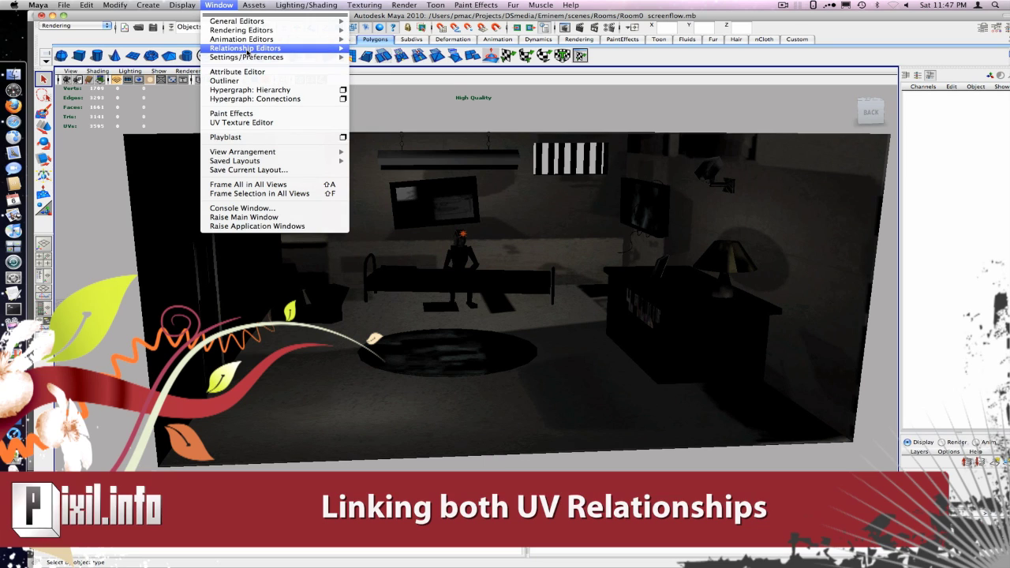
pyautogui.moveTo(247, 51)
pyautogui.moveTo(433, 144)
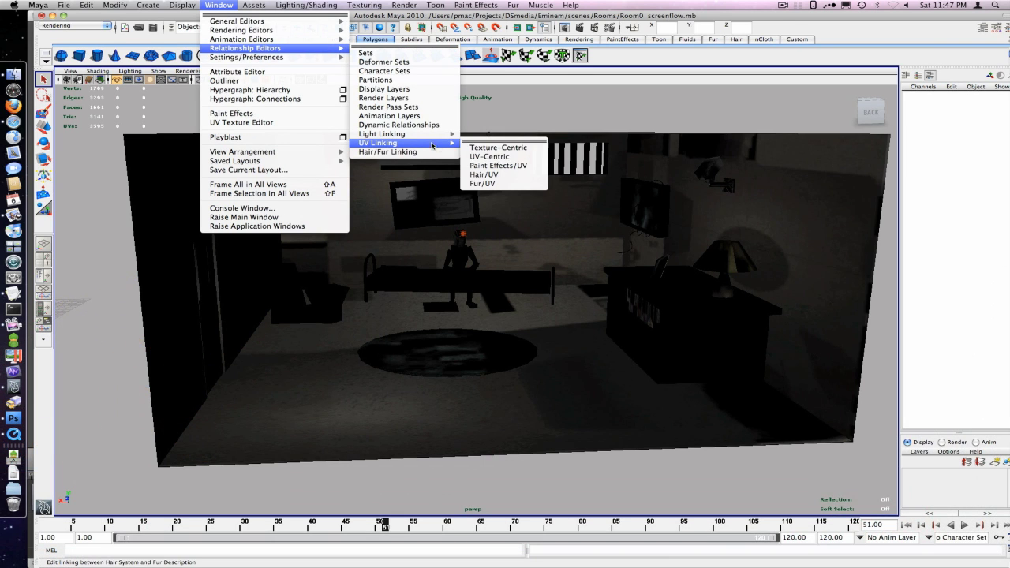
pyautogui.click(531, 156)
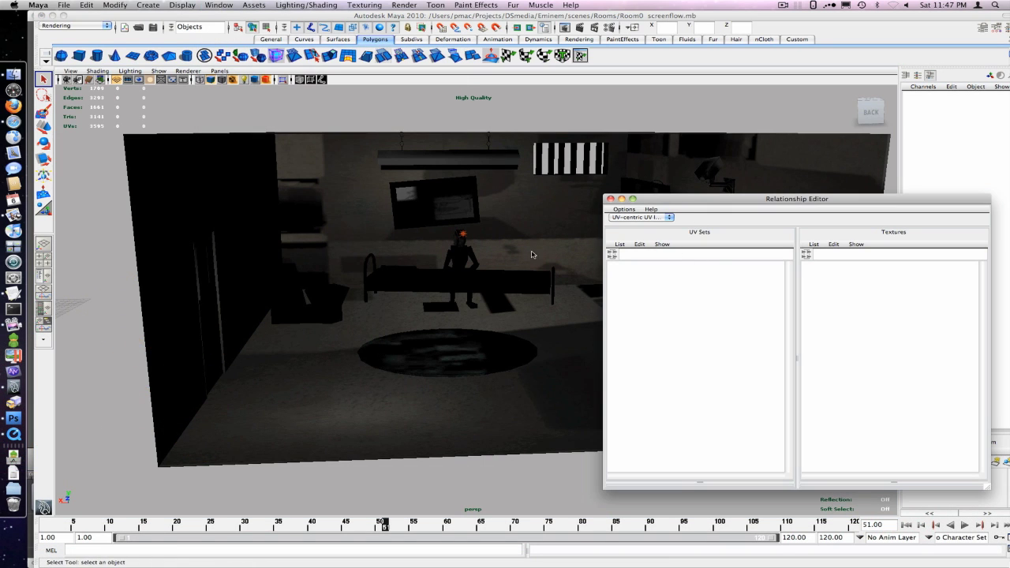
# Link the room mesh's lightmap UV set to file81 and its map1 UV set to file82.
pyautogui.click(508, 275)
pyautogui.click(693, 287)
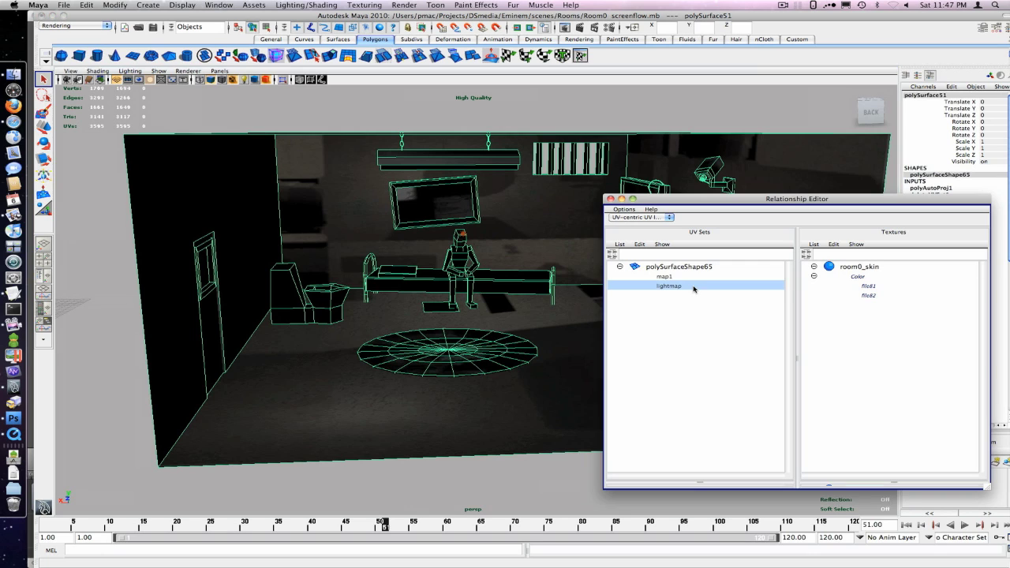
pyautogui.click(868, 286)
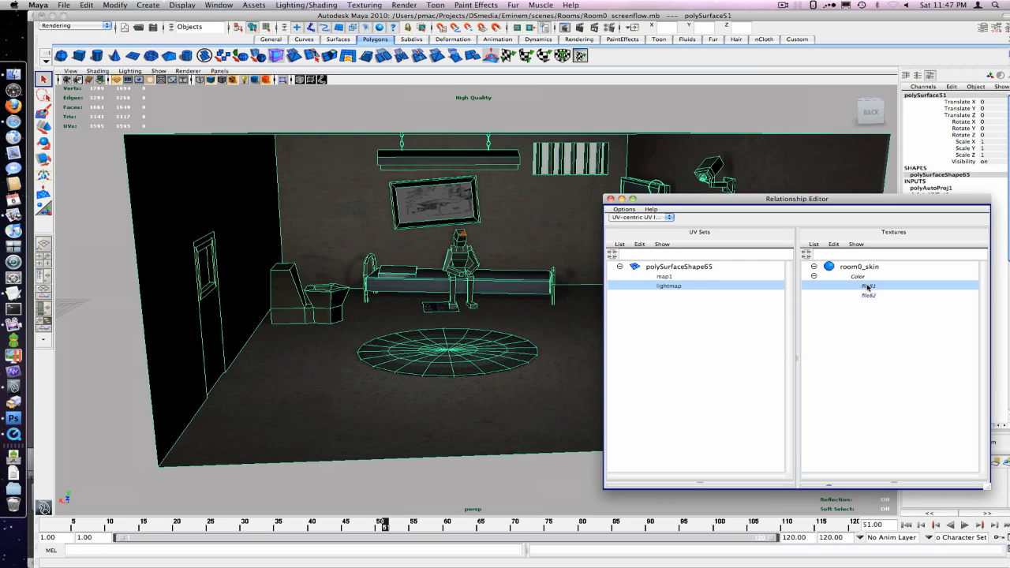
pyautogui.click(685, 276)
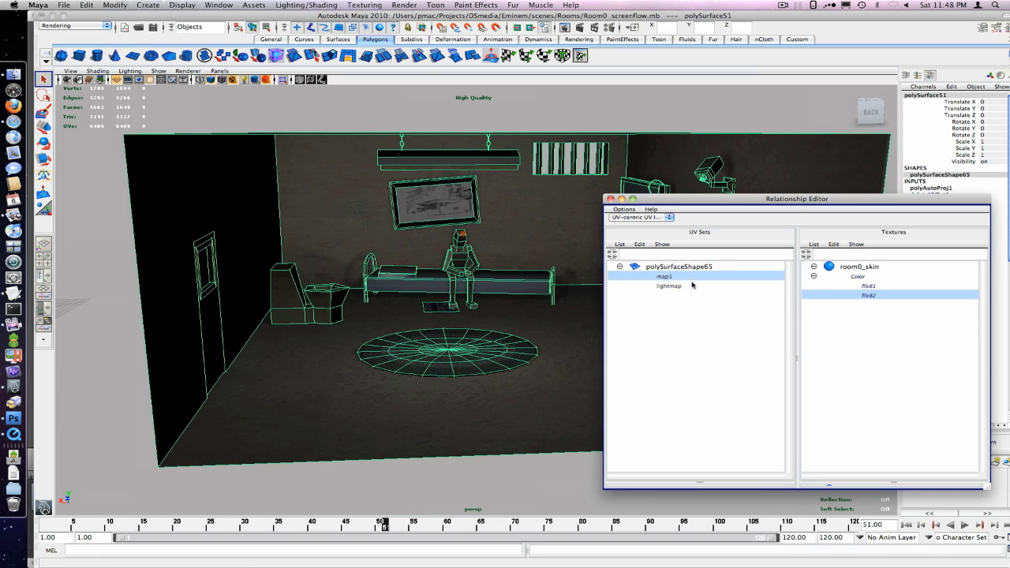
pyautogui.click(770, 16)
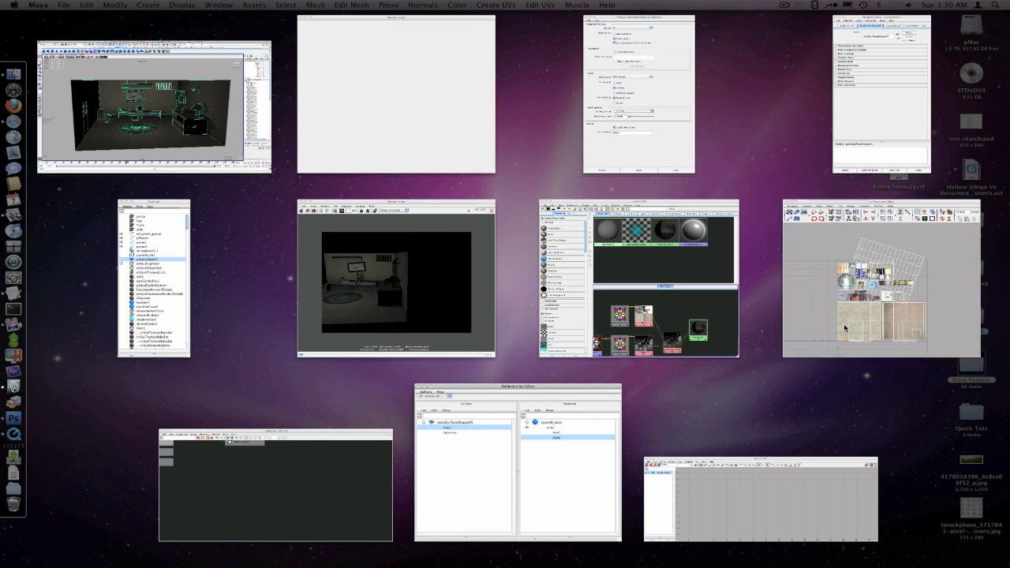
# Display the room mesh's lightmap UV set layout in the UV Texture Editor.
pyautogui.click(846, 329)
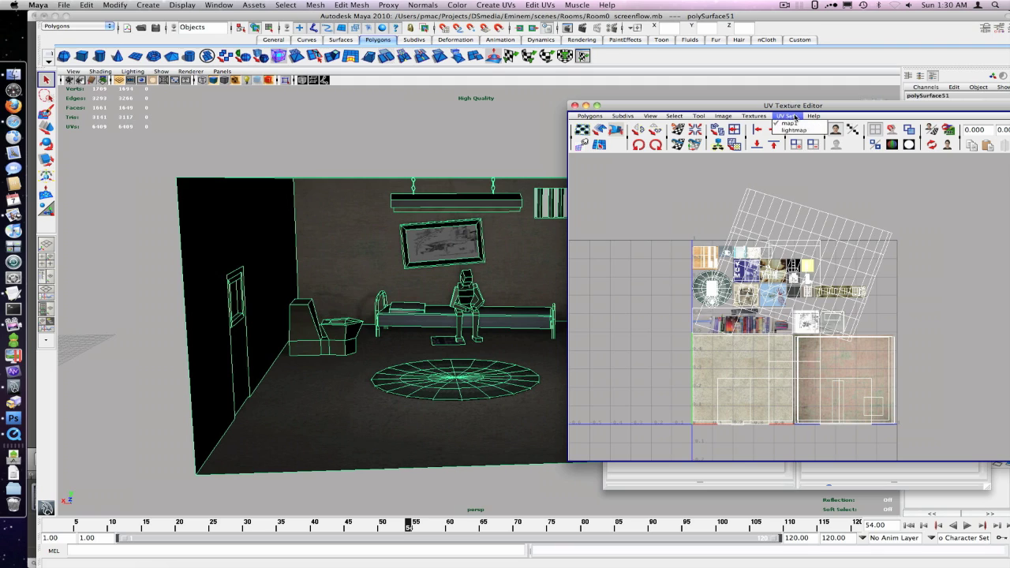
pyautogui.click(793, 130)
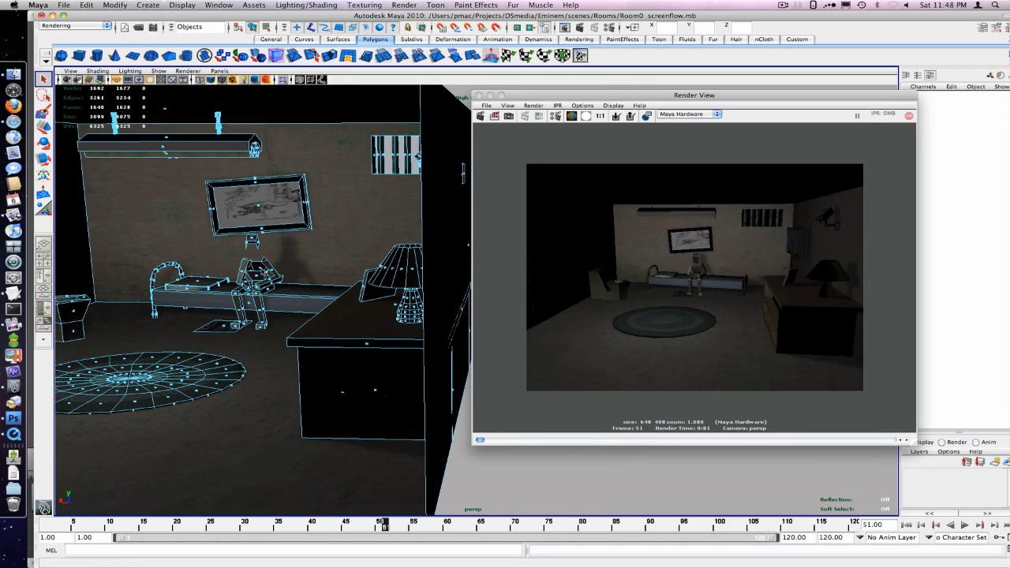
# Swing the perspective camera to a frontal view of the room and re-render it in hardware.
pyautogui.keyDown('alt'); pyautogui.moveTo(237, 272); pyautogui.dragTo(316, 284); pyautogui.keyUp('alt')
pyautogui.keyDown('alt'); pyautogui.moveTo(316, 284); pyautogui.dragTo(328, 283, button='right'); pyautogui.keyUp('alt')
pyautogui.click(482, 117)
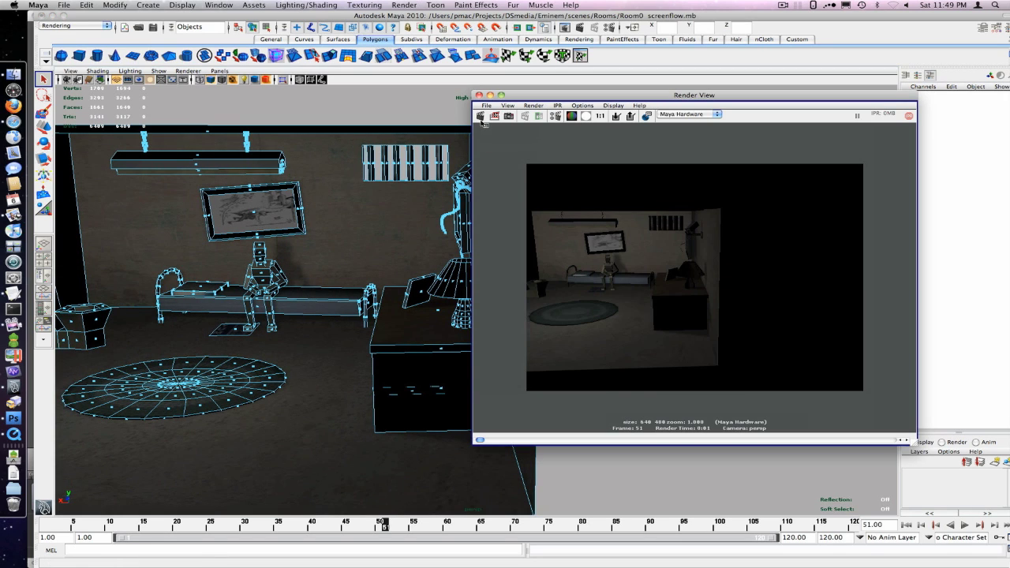